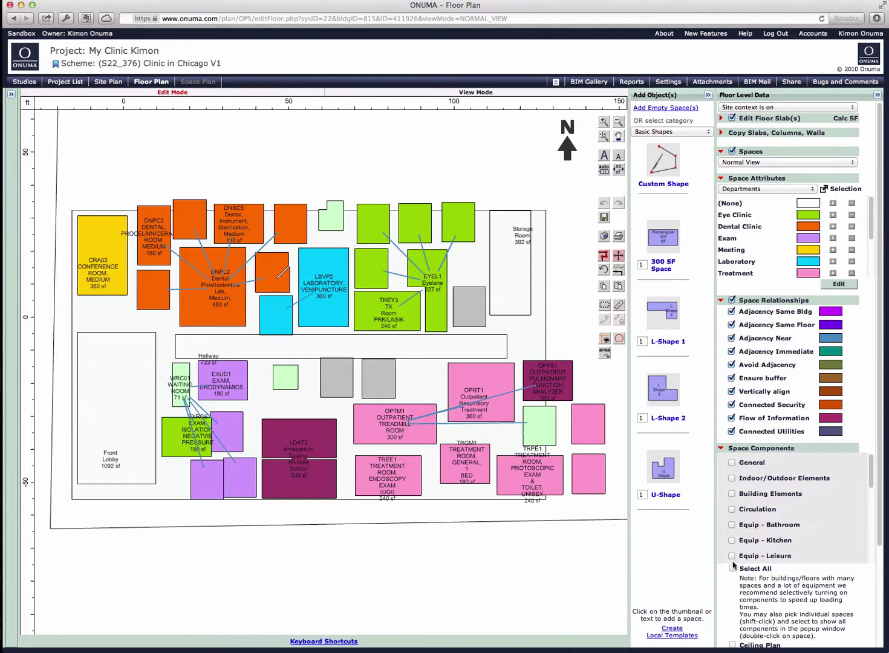
# Turn on all space component categories for the floor plan, and save and reload the plan
pyautogui.click(733, 570)
pyautogui.scroll(-4, 867, 607)
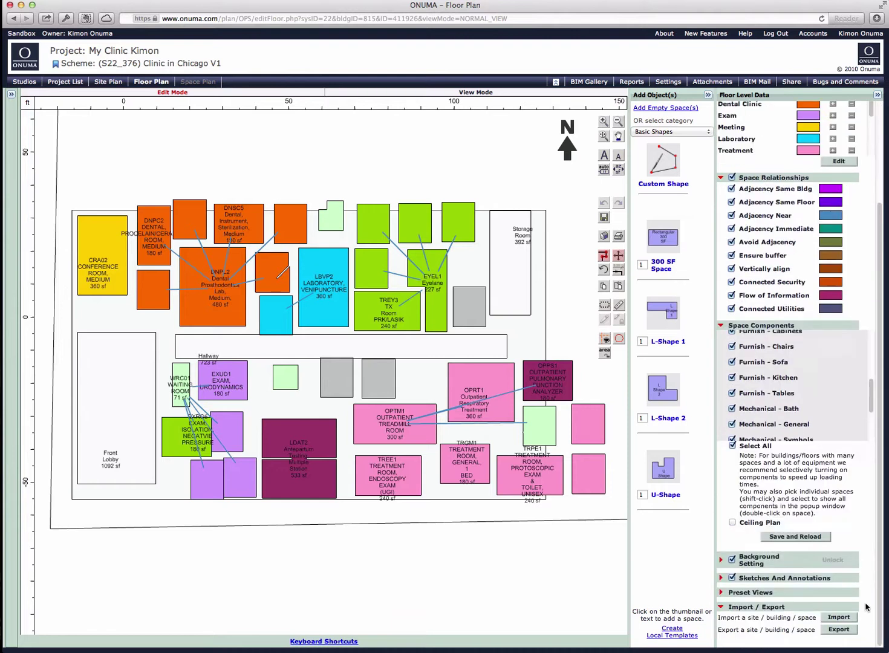
pyautogui.click(796, 537)
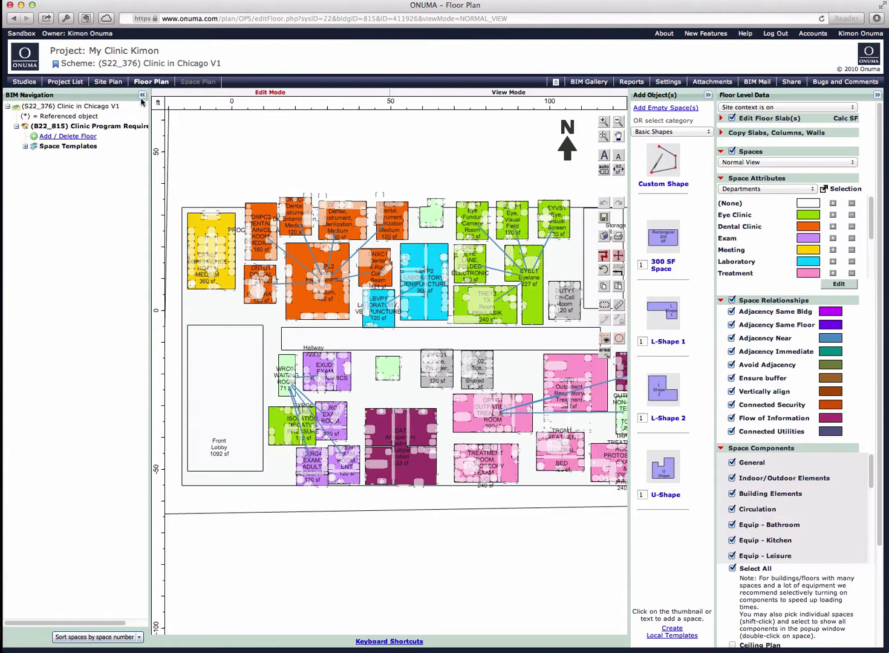
# Enlarge the space labels to inspect the rooms with their components, and shrink the labels back
pyautogui.scroll(5, 476, 378)
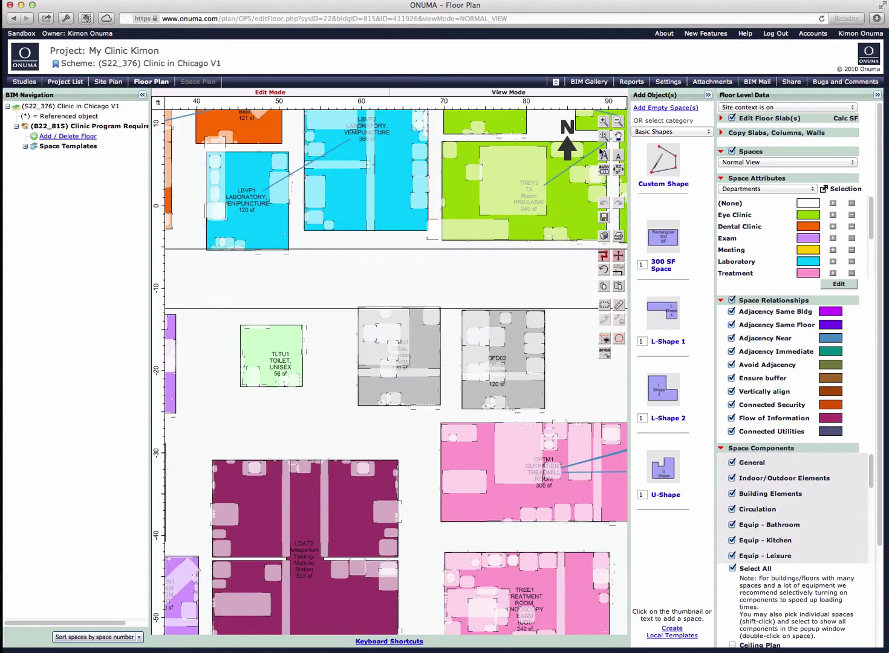
pyautogui.click(603, 154)
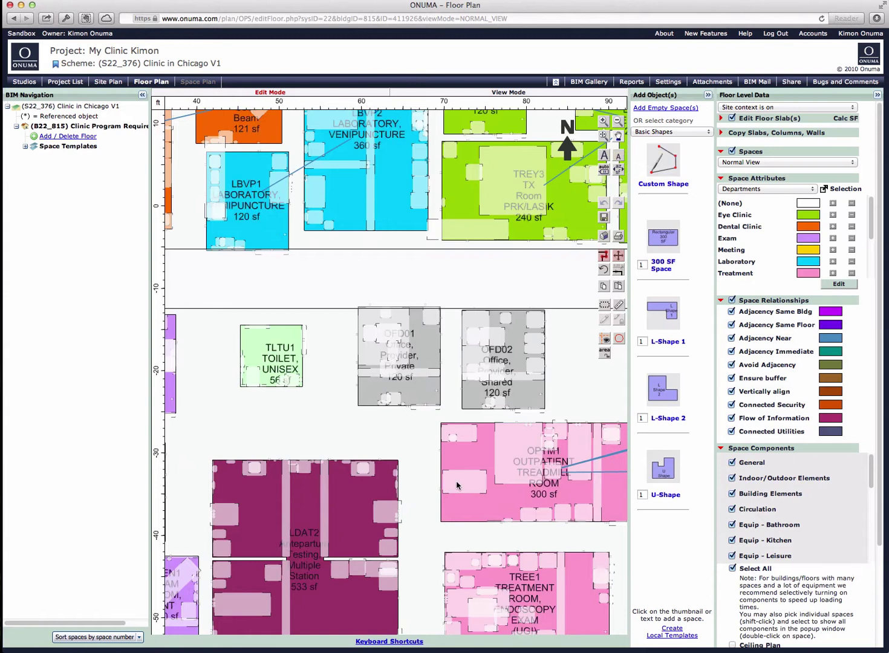
pyautogui.scroll(-5, 457, 485)
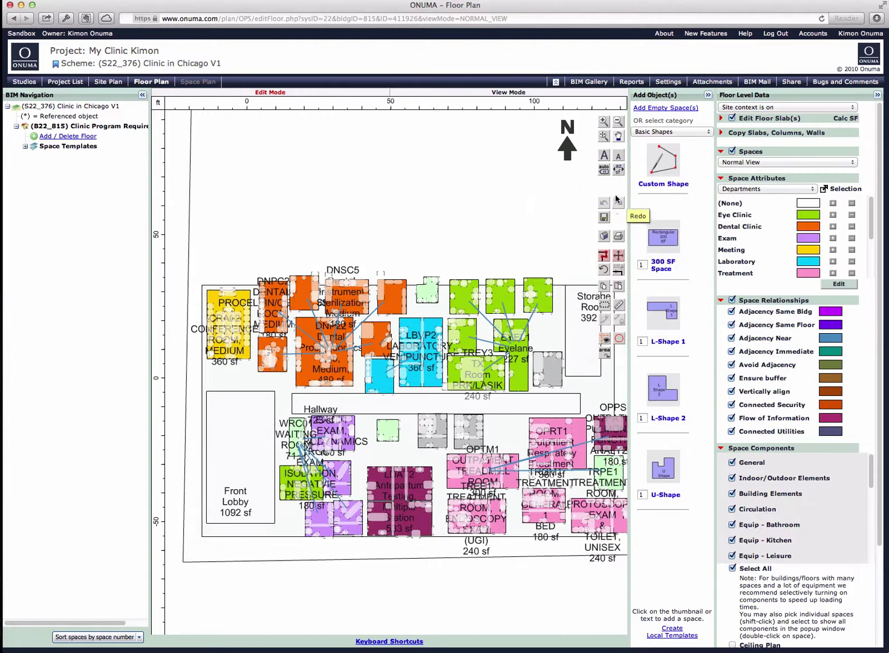
pyautogui.click(620, 160)
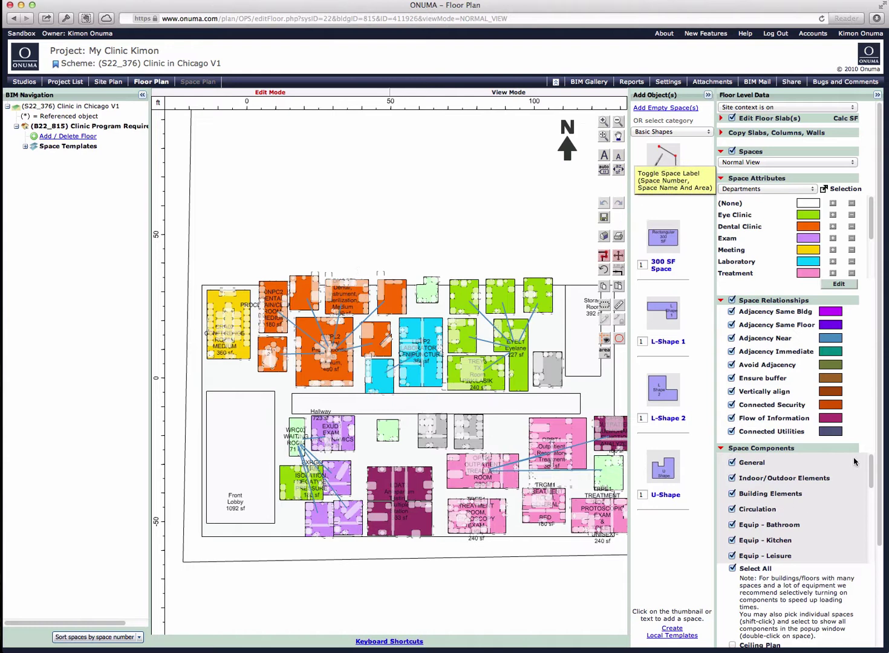
# Try to export the Clinic Program Requirements building as COBIE2, version 2.4, in Excel 97 - 2003 format
pyautogui.moveTo(880, 503); pyautogui.dragTo(876, 618)
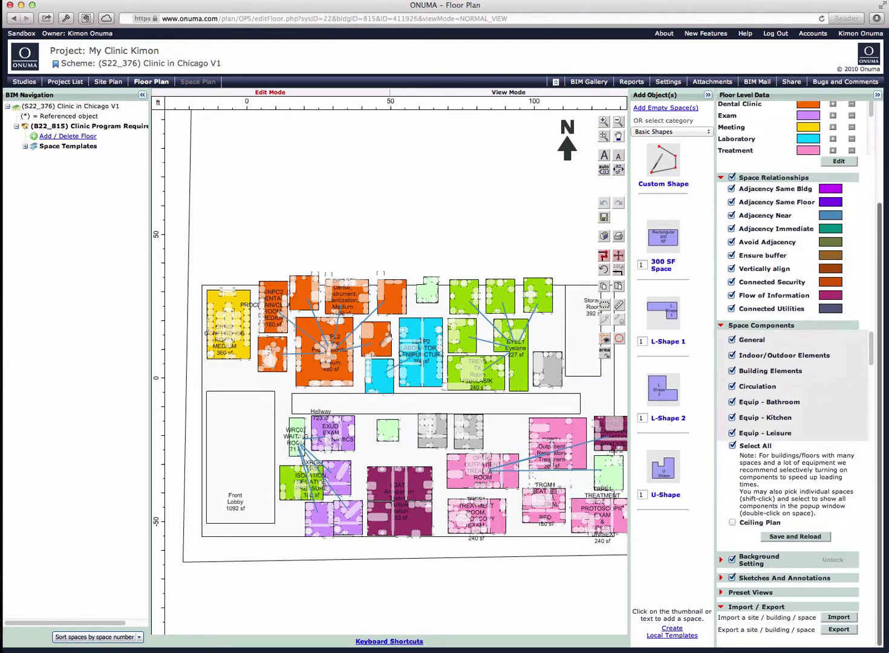
pyautogui.click(839, 630)
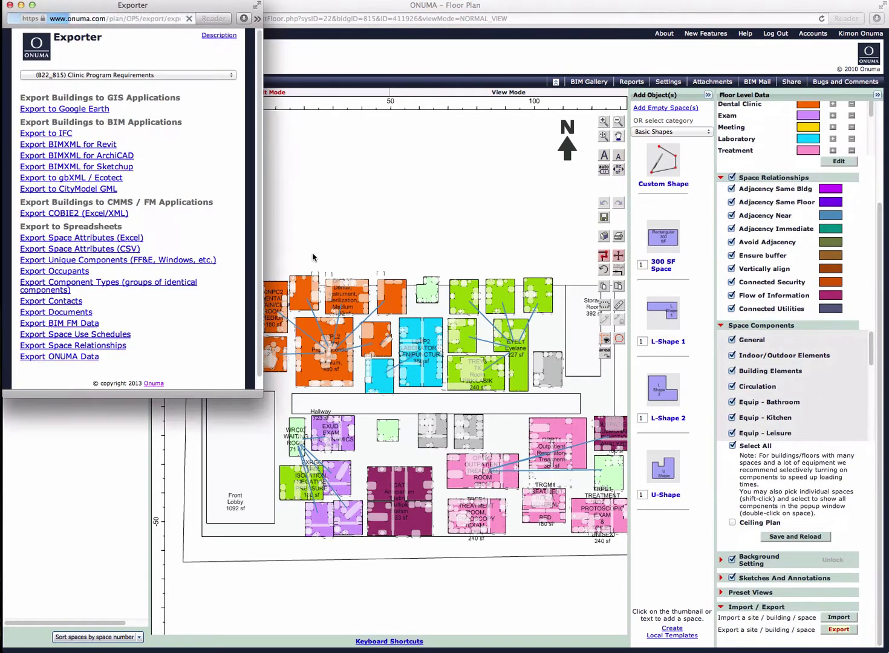
pyautogui.click(85, 214)
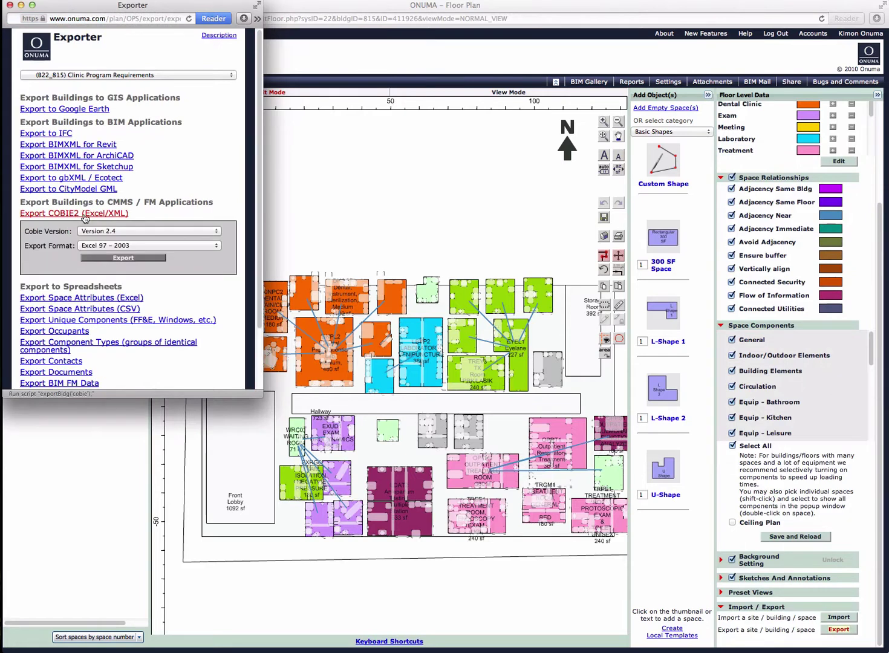
pyautogui.click(123, 258)
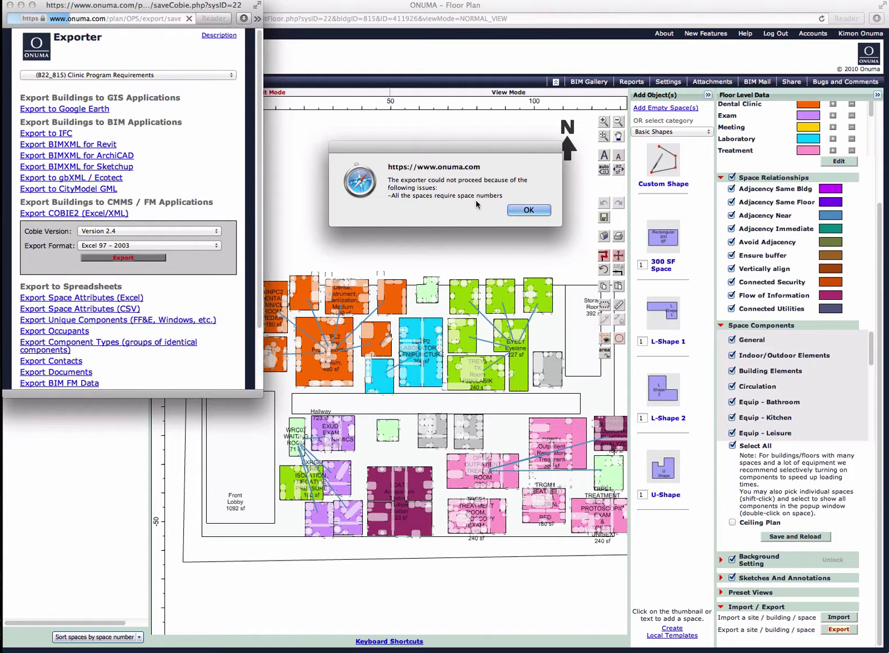
pyautogui.click(530, 211)
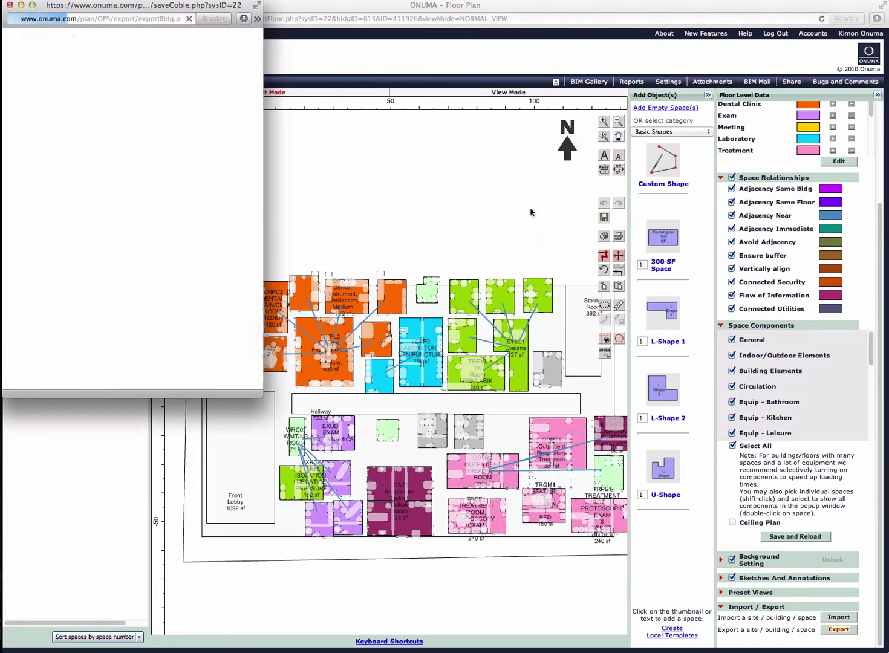
# Assign number 101 to the Front Lobby space and save its settings
pyautogui.click(262, 431)
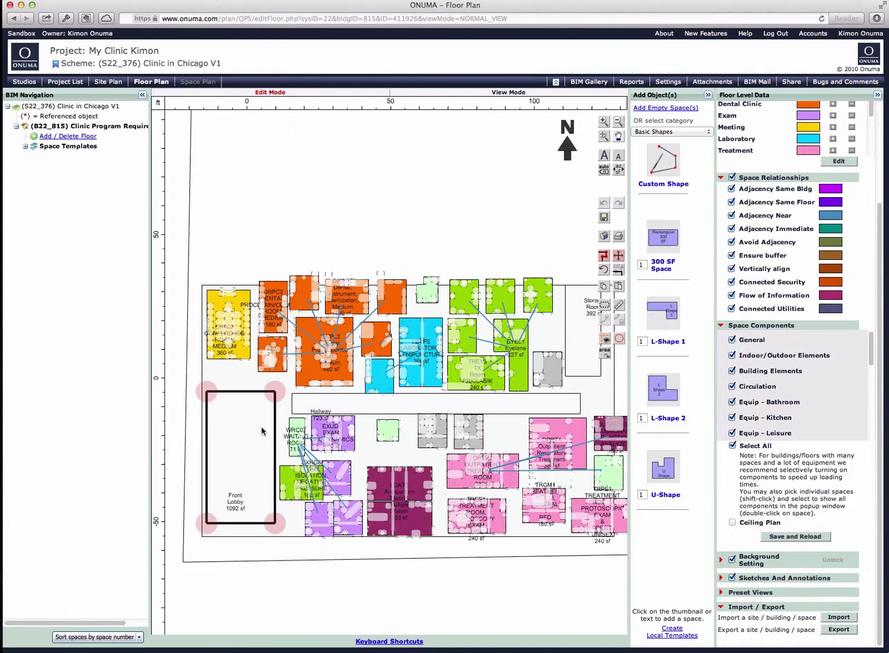
pyautogui.doubleClick(261, 431)
pyautogui.click(355, 220)
pyautogui.write('1')
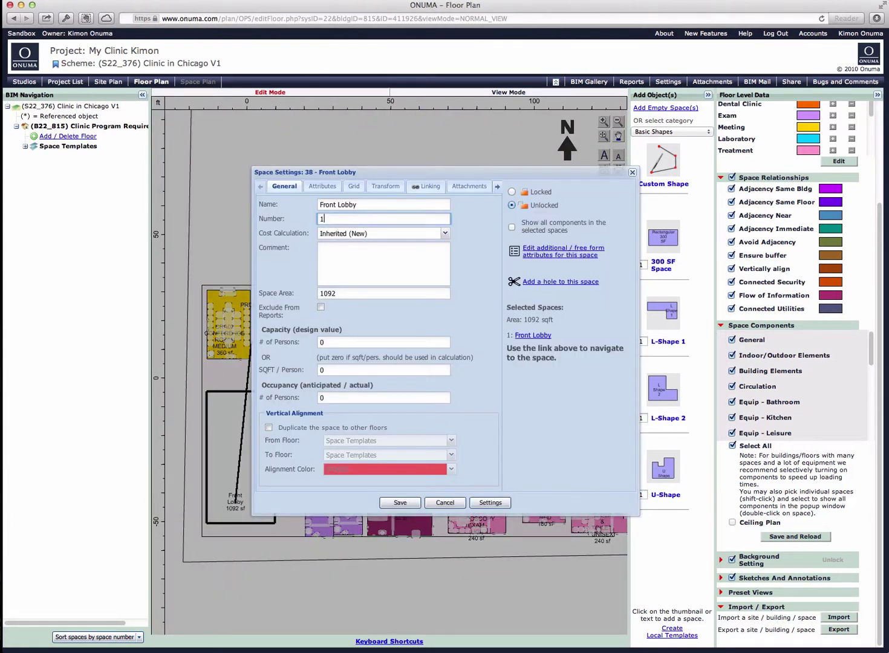
pyautogui.write('01')
pyautogui.click(400, 503)
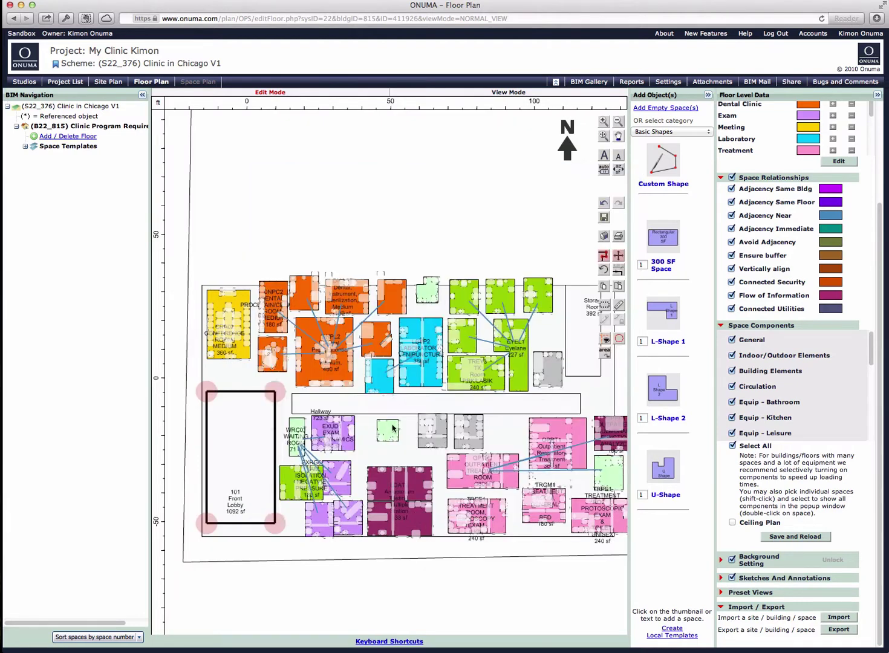
# Assign number 102 to the Hallway space and save its settings
pyautogui.click(389, 410)
pyautogui.doubleClick(389, 410)
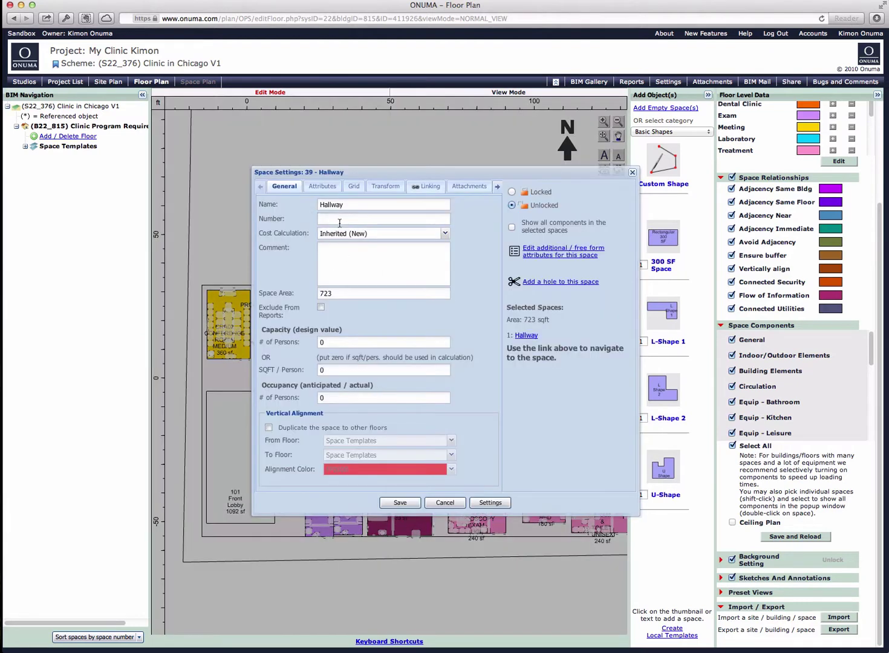
pyautogui.click(339, 222)
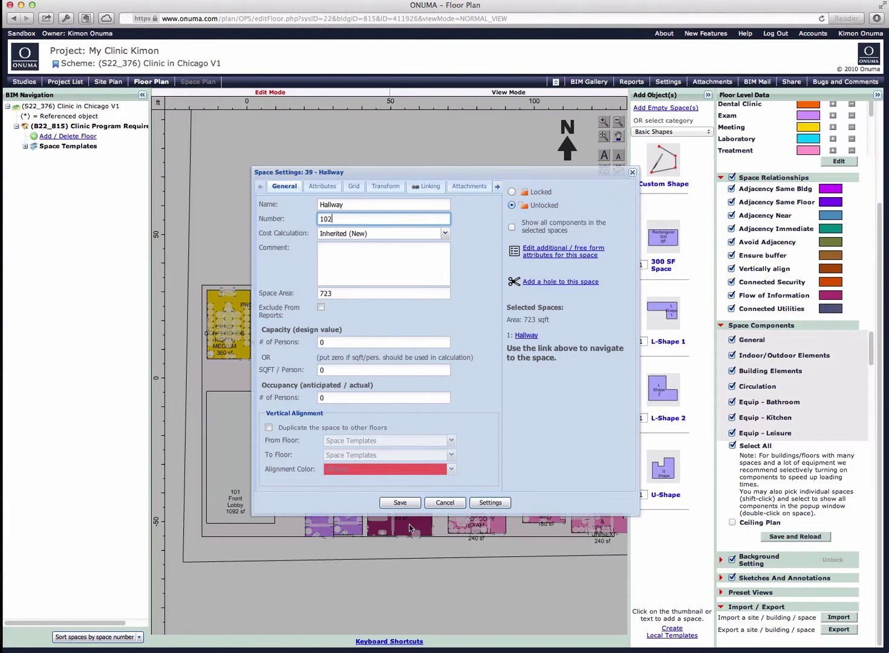
pyautogui.click(402, 502)
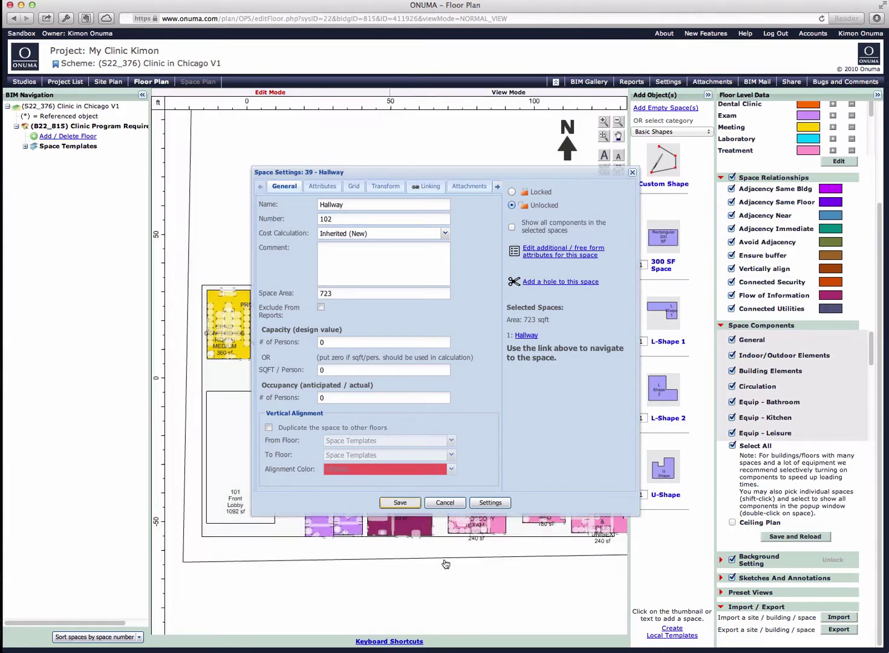
# Assign number 103 to the Storage Room space and save its settings
pyautogui.click(572, 346)
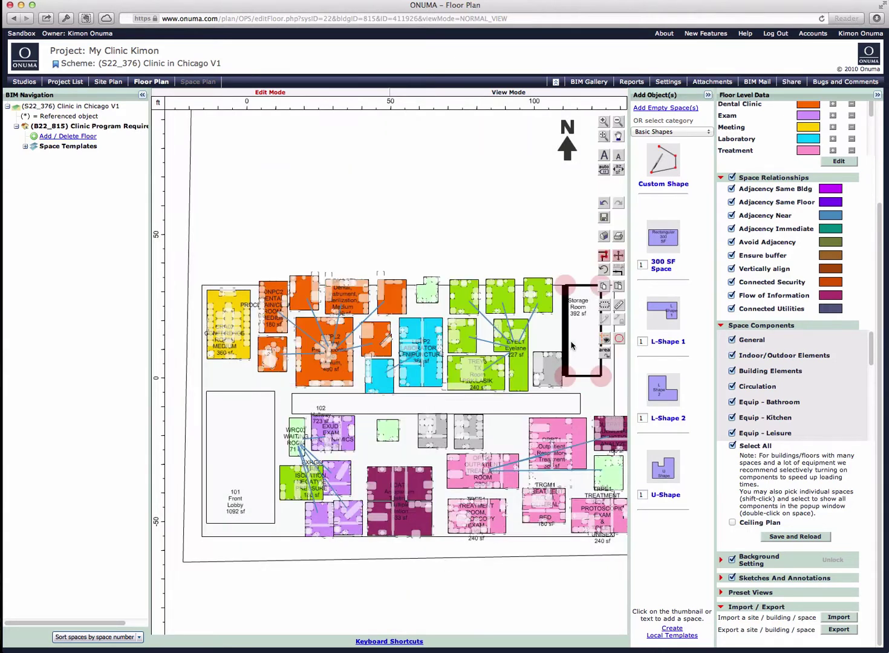
pyautogui.doubleClick(573, 344)
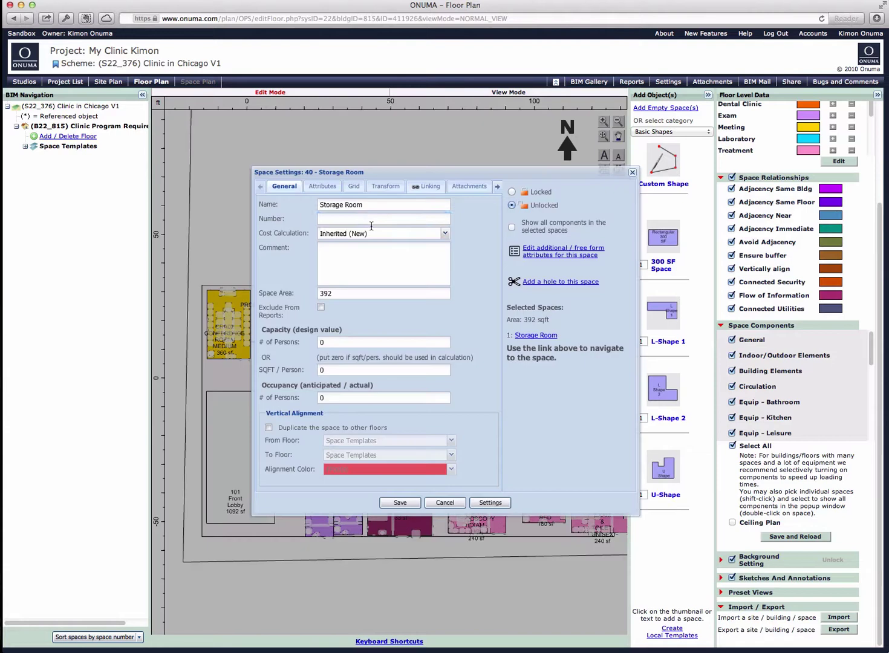
pyautogui.click(366, 221)
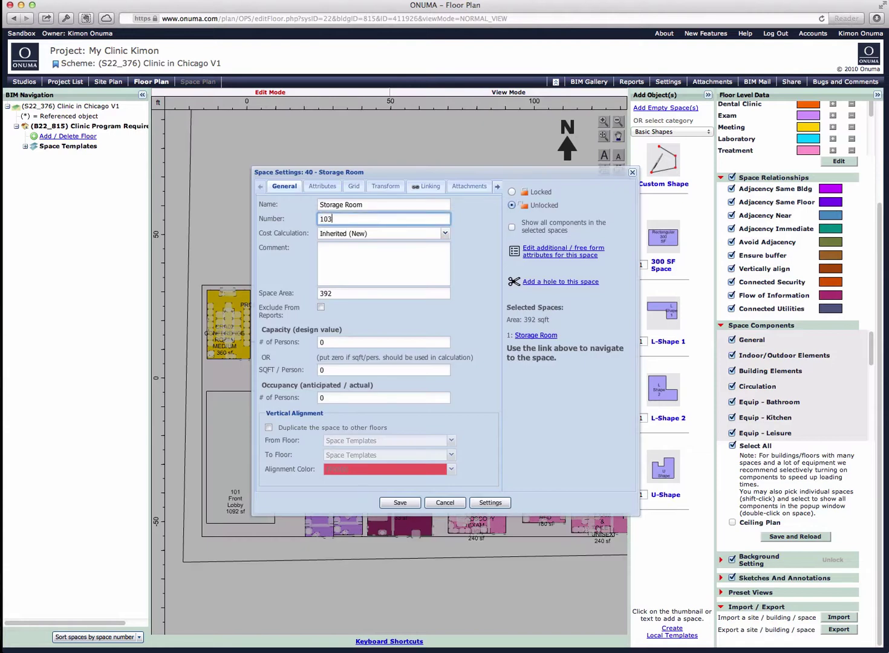
pyautogui.write('103')
pyautogui.click(399, 503)
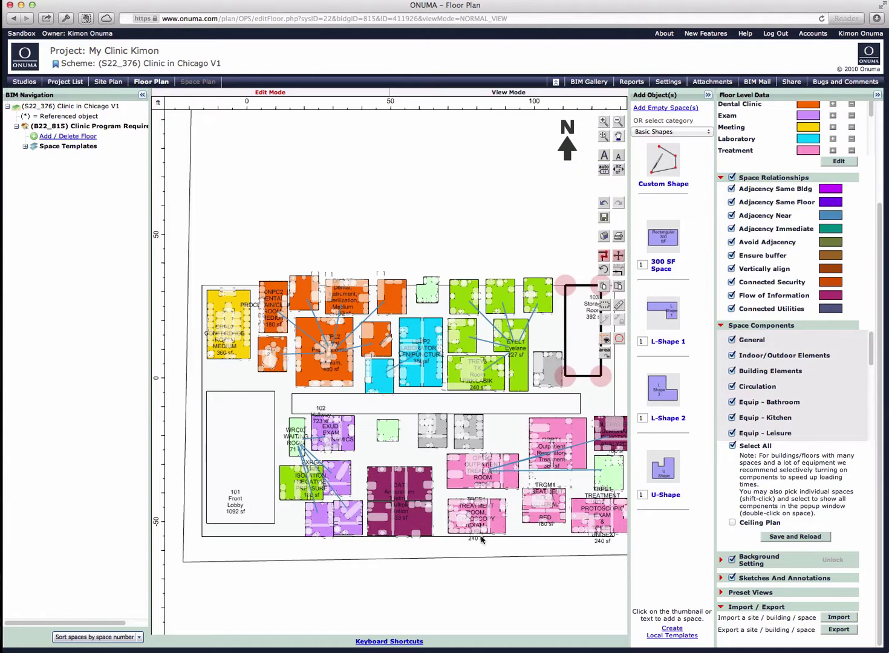
# Save the floor plan and export the building as COBIE2, version 2.4, in Excel 97 - 2003 format
pyautogui.click(834, 631)
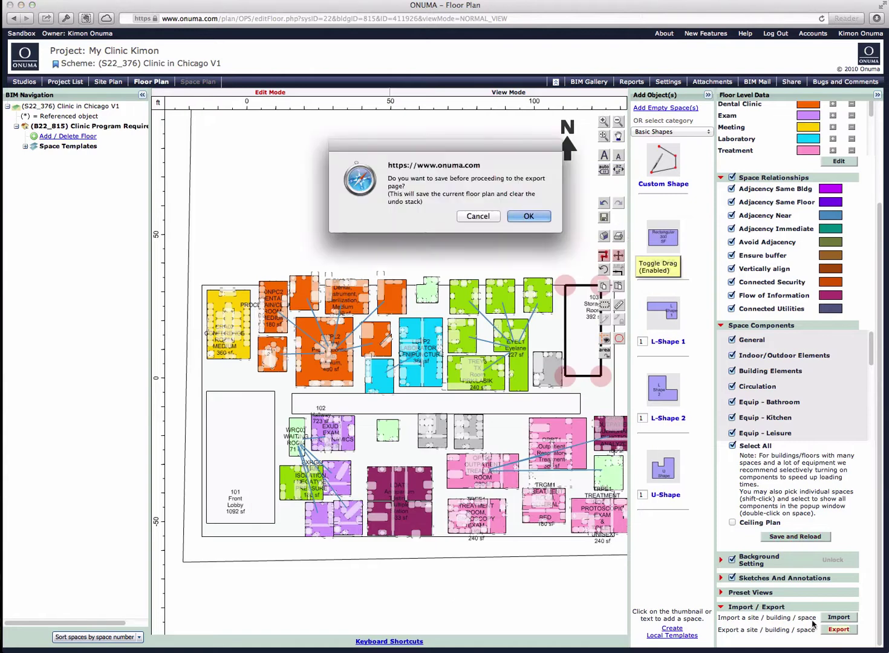
pyautogui.click(528, 217)
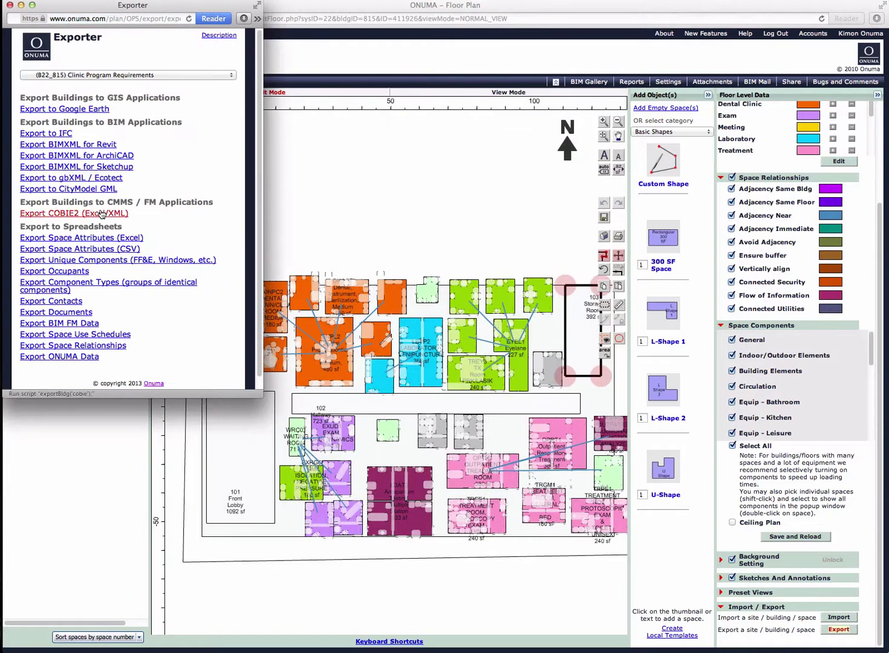
pyautogui.click(101, 216)
pyautogui.click(120, 259)
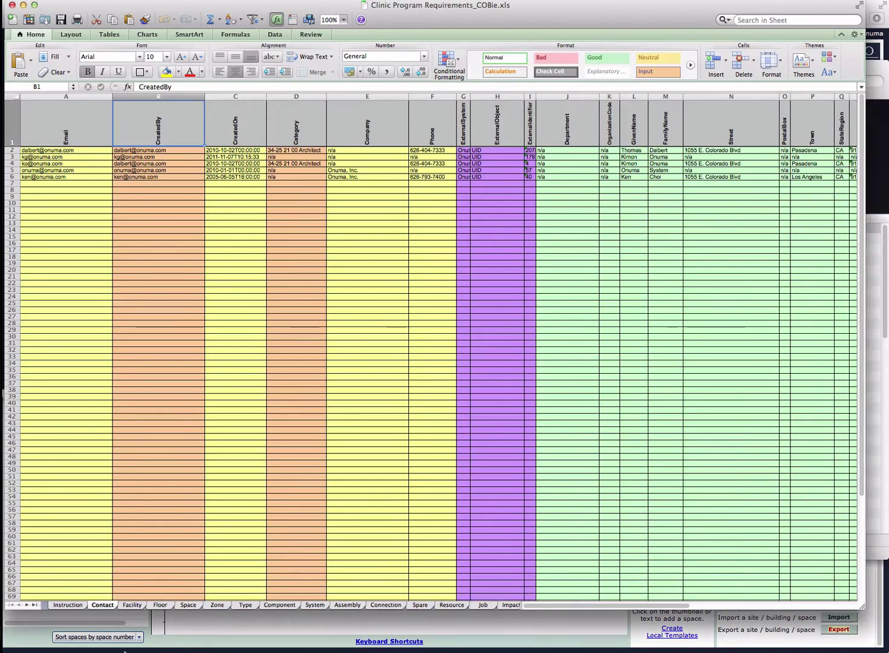
# Review the exported COBie workbook in Excel, covering the Instruction, Facility, Floor, Space, Type and Component sheets
pyautogui.click(73, 606)
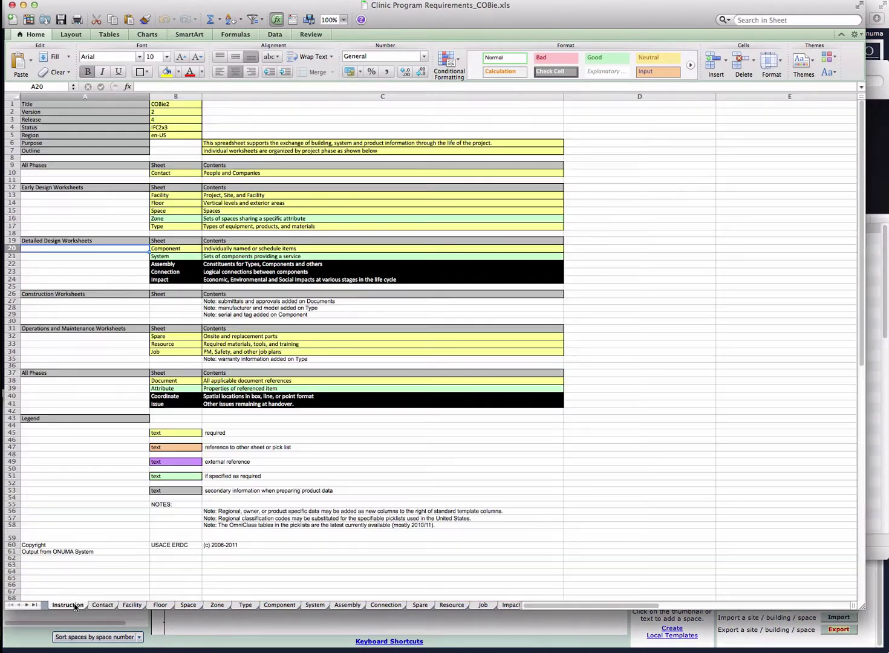
pyautogui.click(134, 605)
pyautogui.click(161, 605)
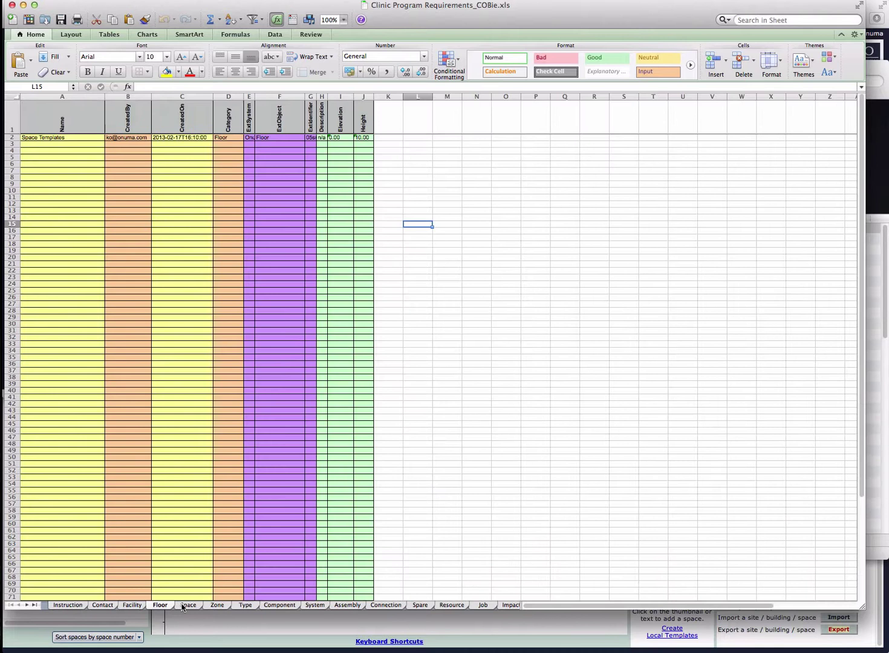
pyautogui.click(186, 606)
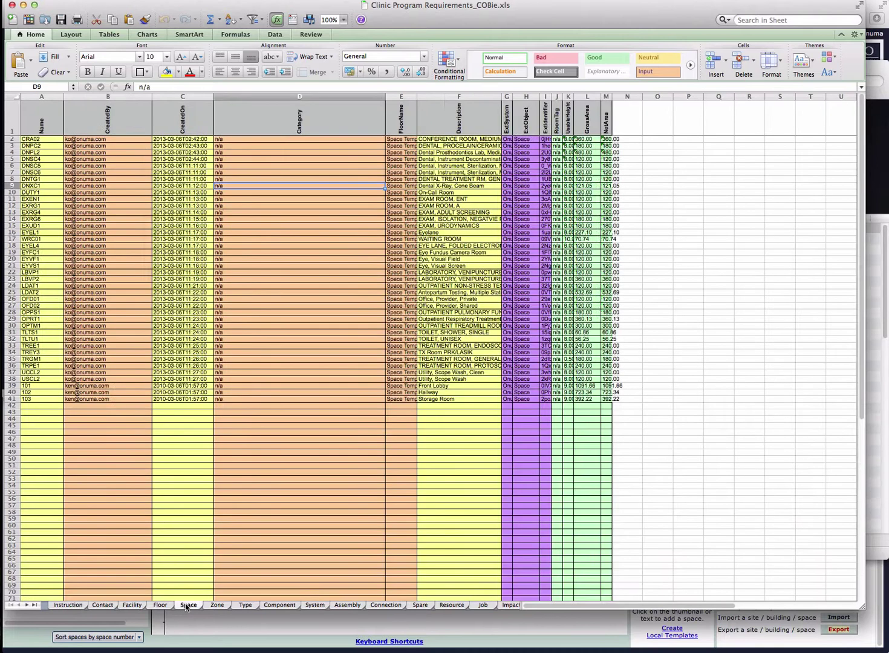
pyautogui.click(244, 605)
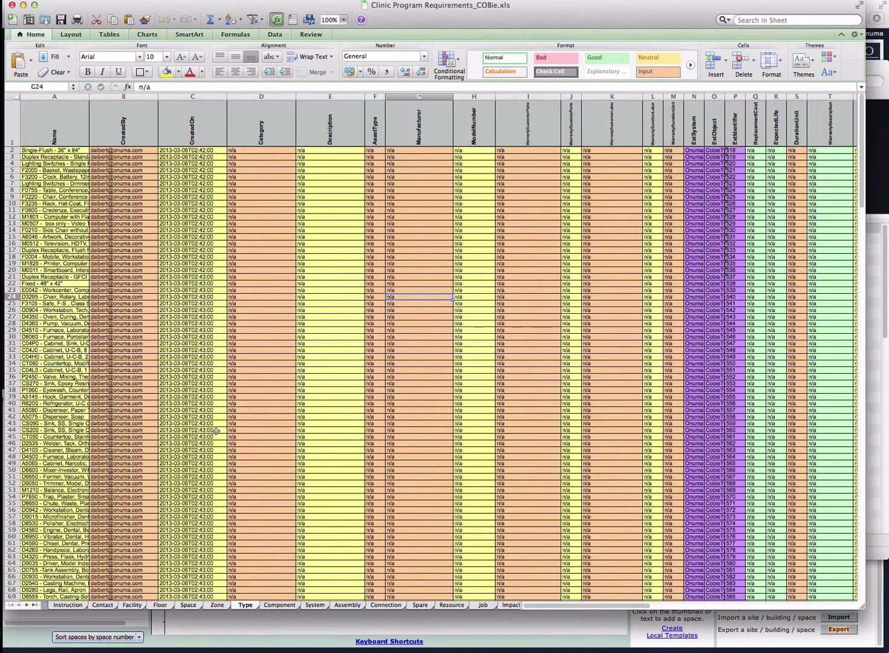
pyautogui.click(279, 605)
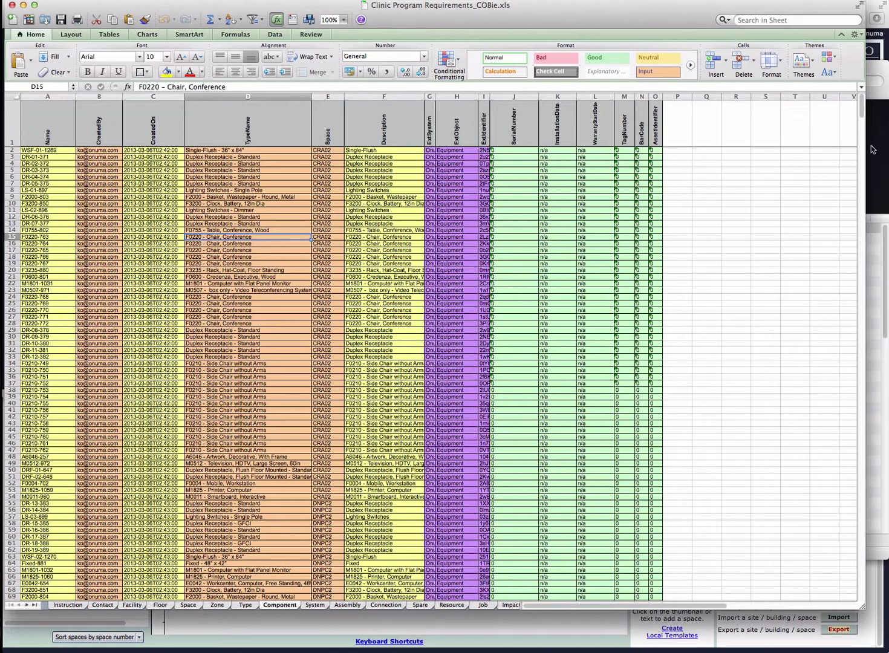
pyautogui.moveTo(863, 117); pyautogui.dragTo(818, 119)
# Check the Front Lobby, Hallway and Storage Room entries on the workbook's Space sheet
pyautogui.click(190, 605)
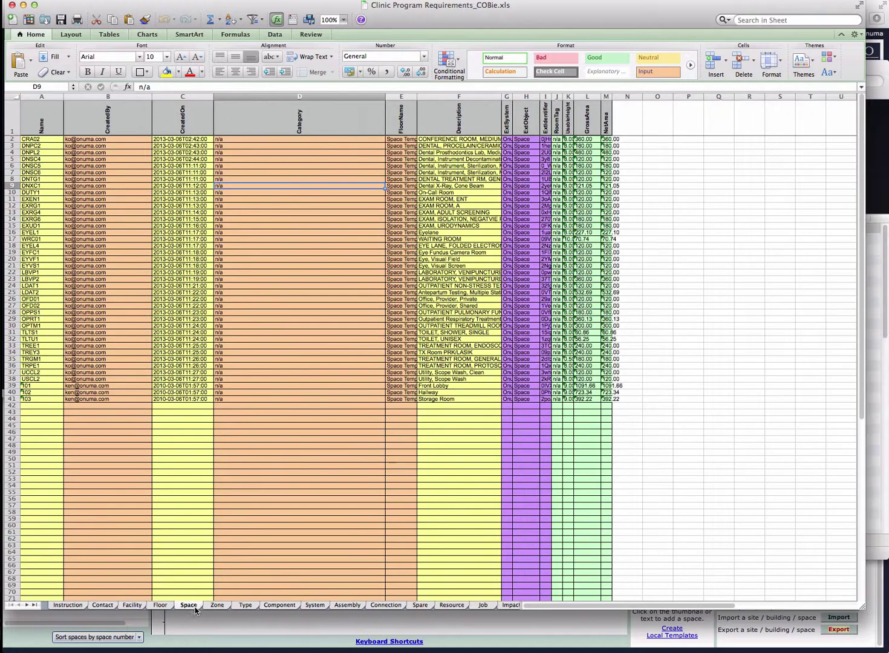
pyautogui.click(432, 379)
pyautogui.moveTo(448, 386); pyautogui.dragTo(447, 408)
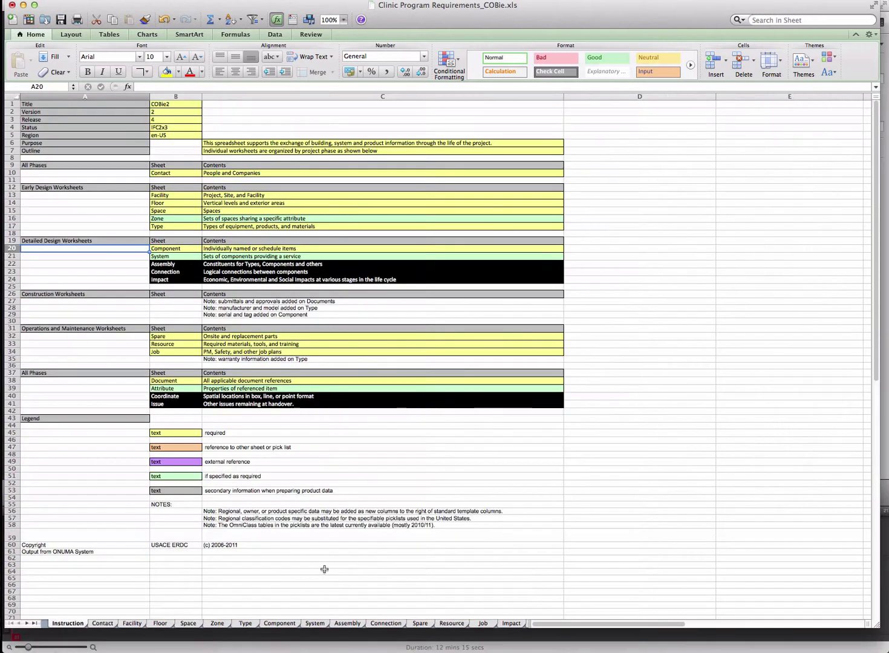
# Examine the Contact, Floor, Space, Component and Type sheets for the exported contact, room and equipment data
pyautogui.click(103, 624)
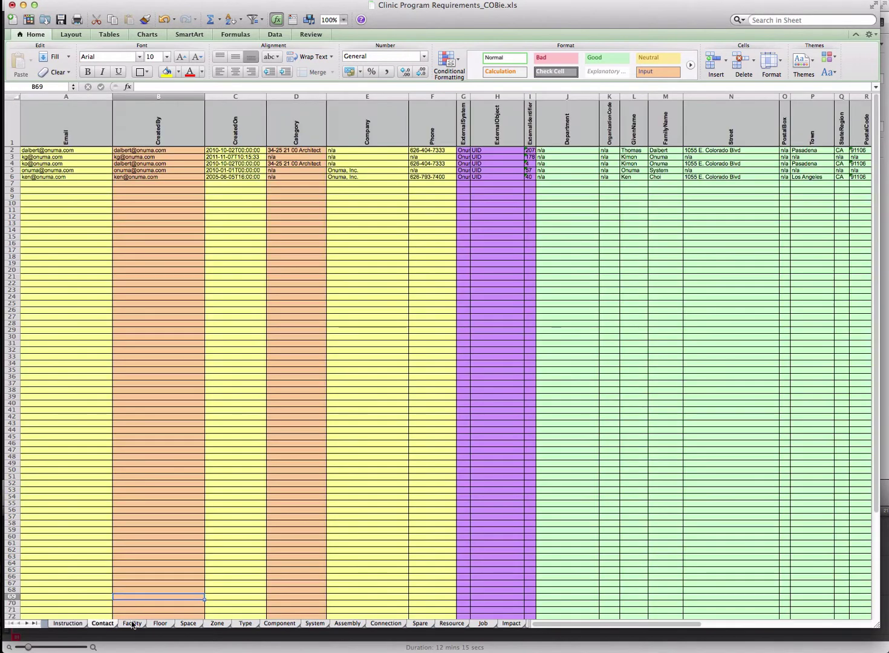
pyautogui.click(159, 624)
pyautogui.click(185, 625)
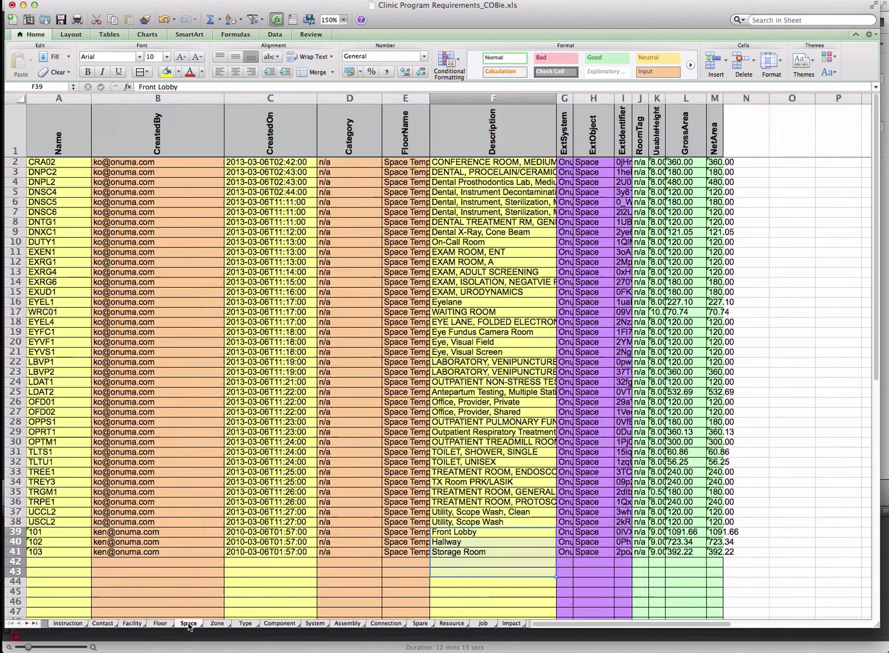
pyautogui.click(276, 624)
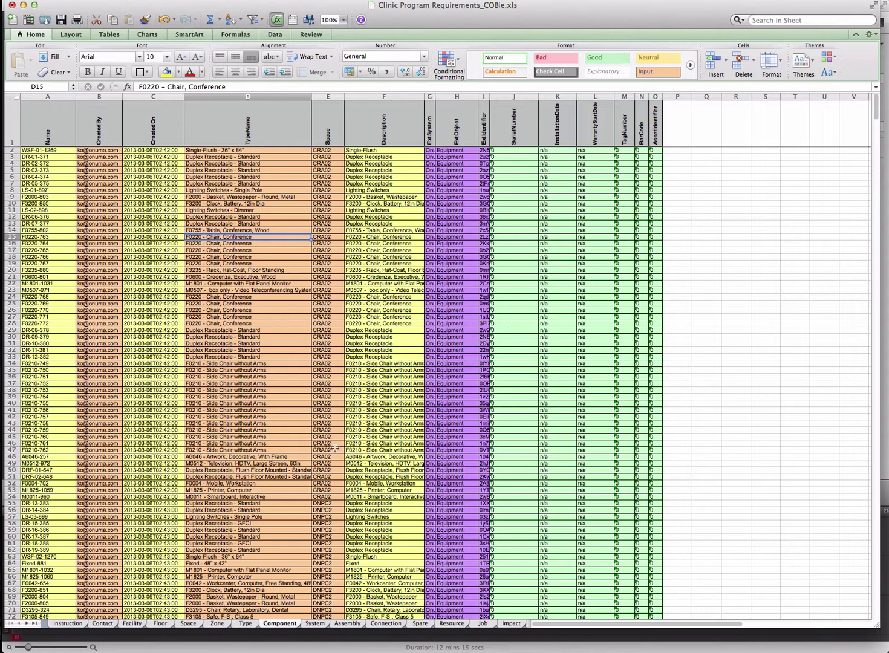
pyautogui.click(246, 624)
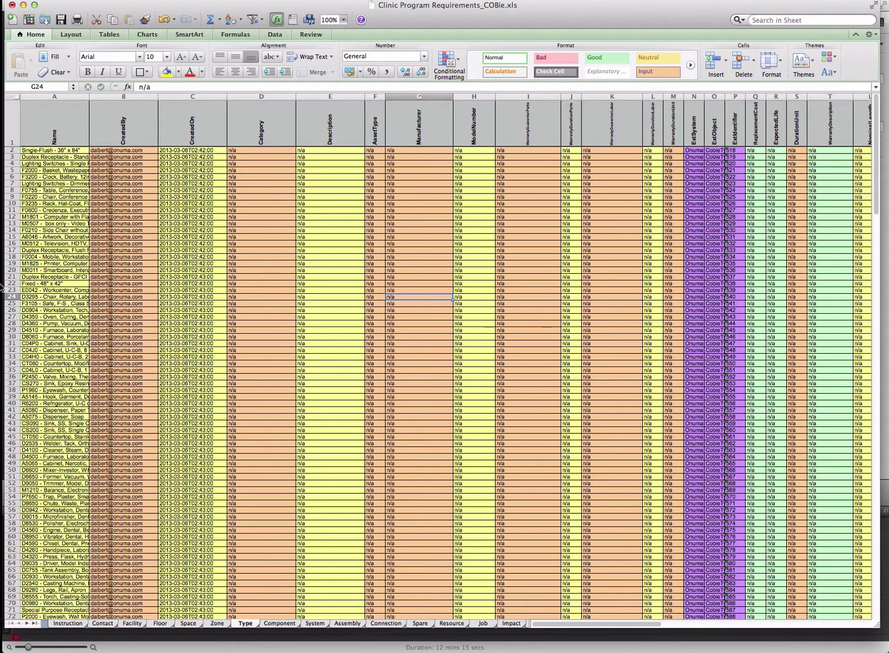
# Switch to the ONUMA floor plan in Safari, select the Dental Prosthodontics Lab and examine its equipment and links to neighbouring rooms
pyautogui.moveTo(12, 209)
pyautogui.click(22, 73)
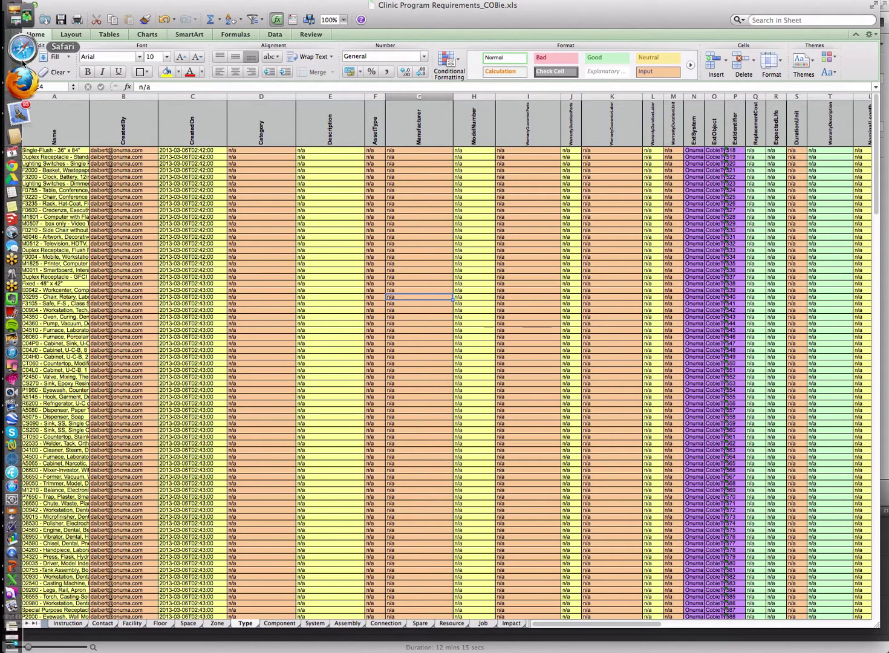
pyautogui.click(352, 354)
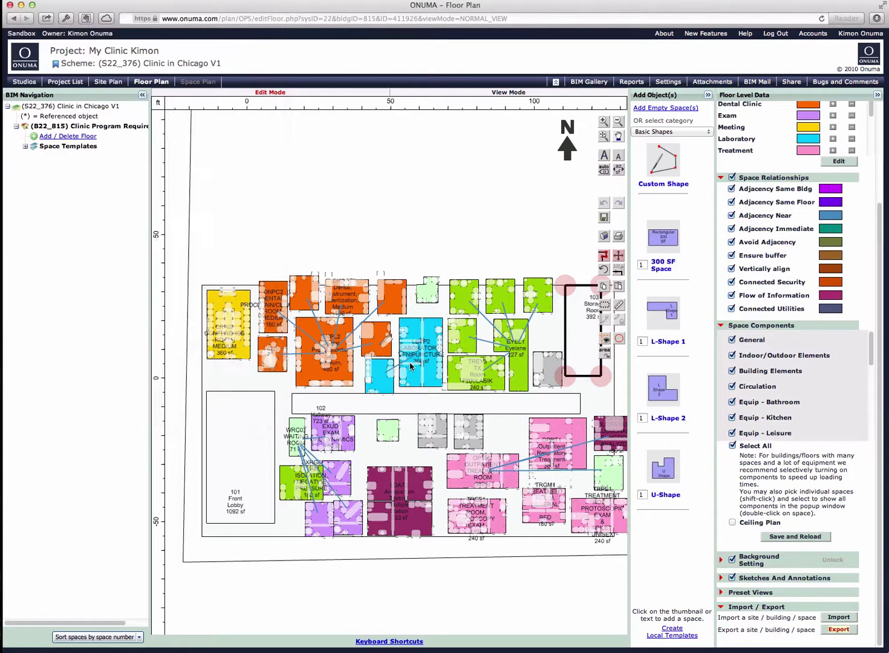
pyautogui.scroll(2, 406, 383)
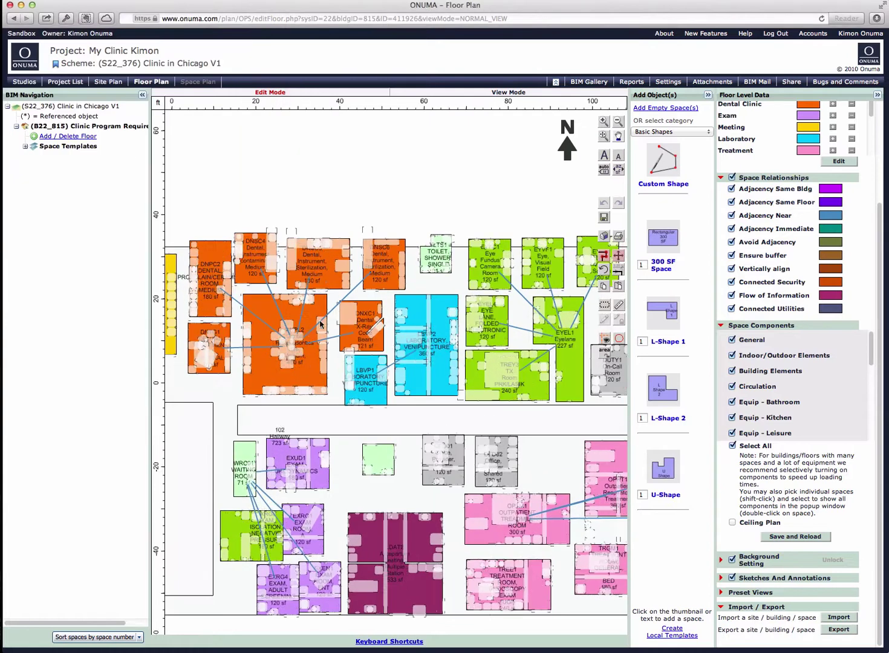
pyautogui.click(312, 337)
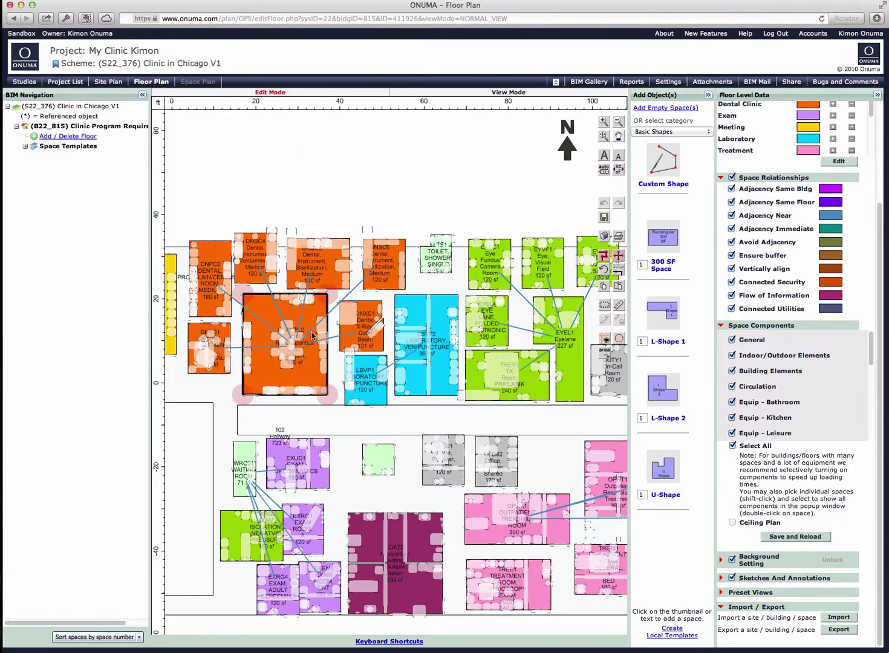
pyautogui.scroll(5, 313, 336)
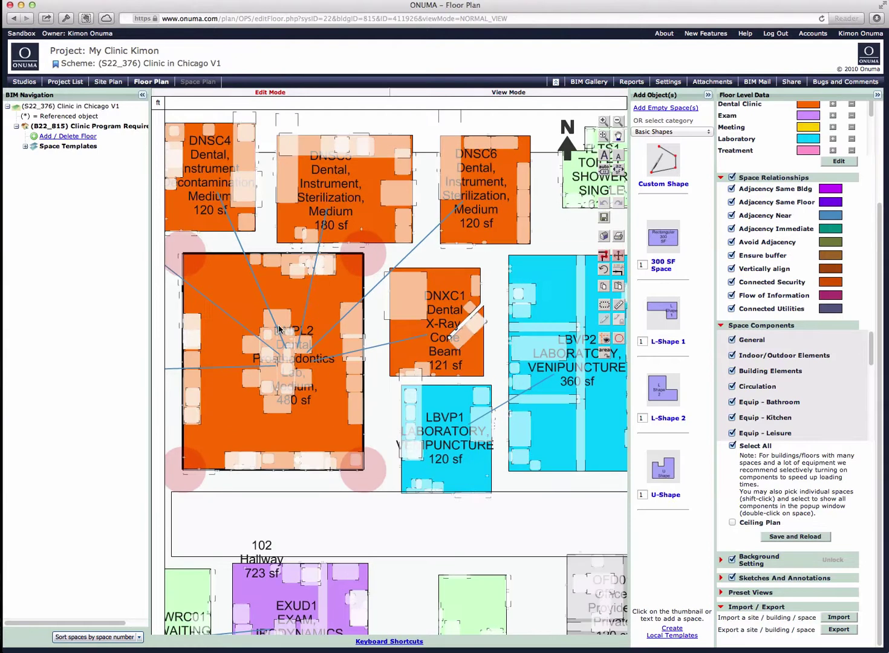
pyautogui.scroll(-5, 318, 357)
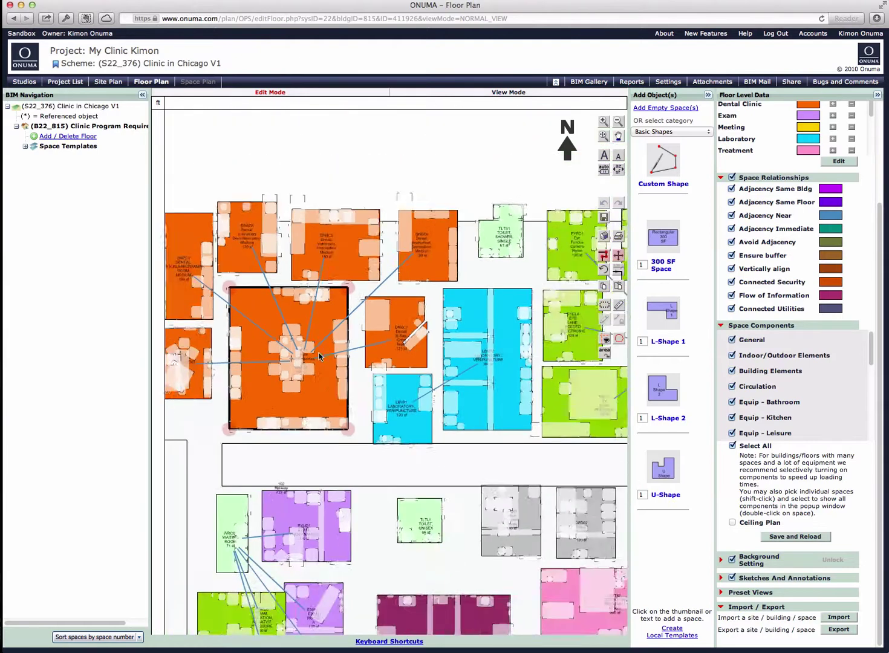
pyautogui.scroll(-4, 318, 356)
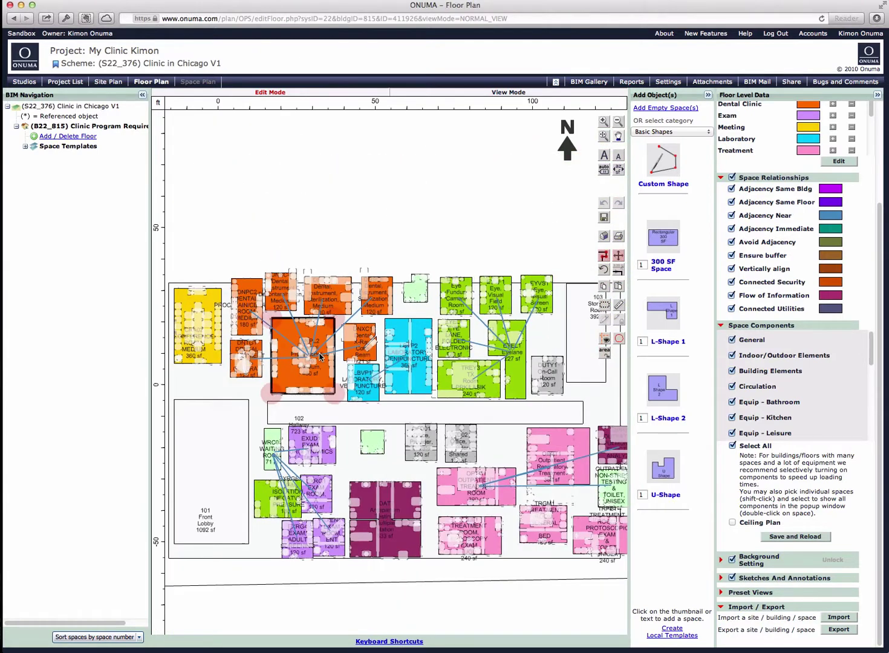